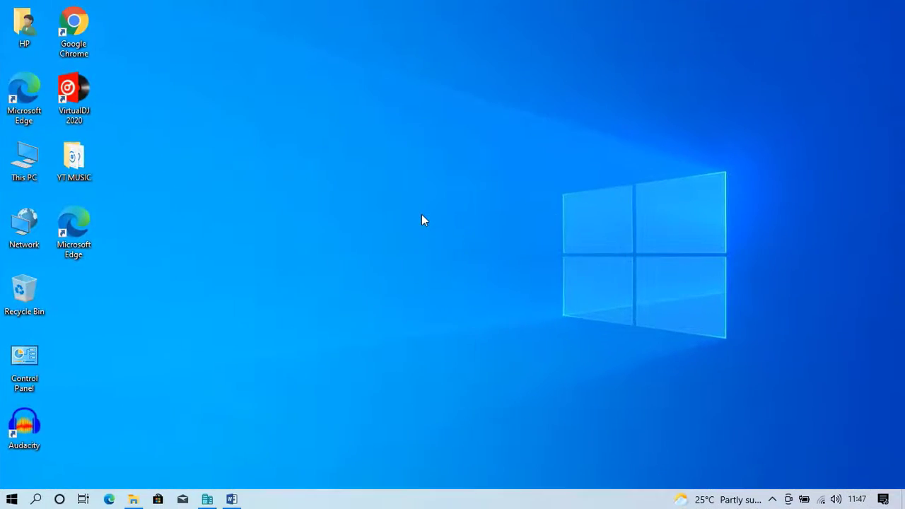
Refresh the desktop three times from its right-click menu
{"action": "right_click", "coordinate": [422, 216]}
{"action": "left_click", "coordinate": [447, 256]}
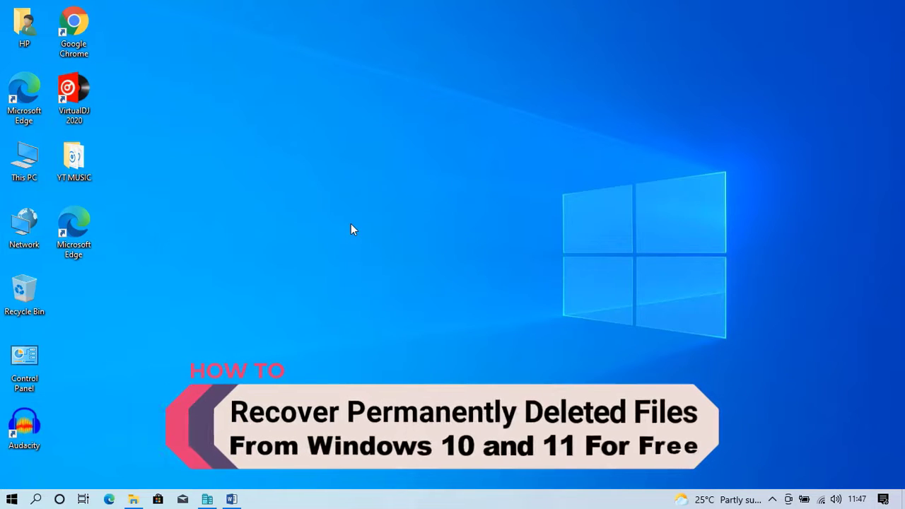
{"action": "right_click", "coordinate": [351, 224]}
{"action": "left_click", "coordinate": [386, 263]}
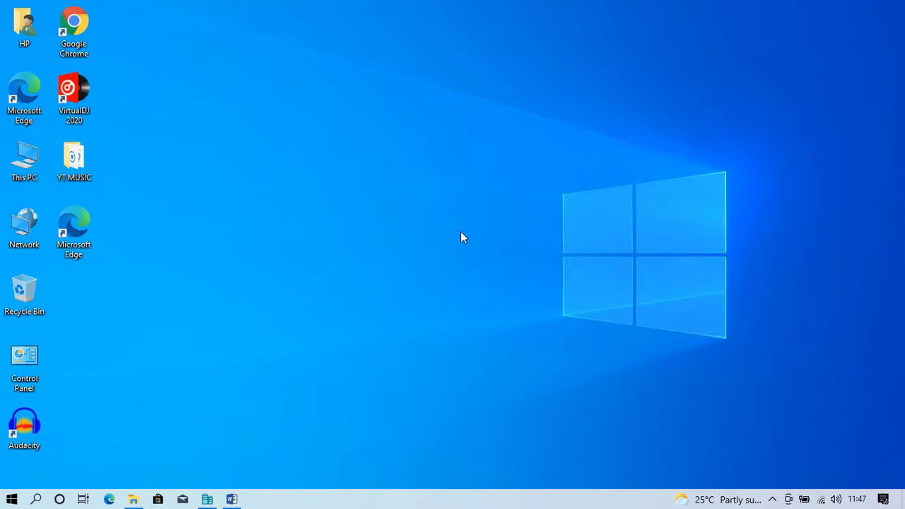
{"action": "right_click", "coordinate": [352, 225]}
{"action": "left_click", "coordinate": [385, 262]}
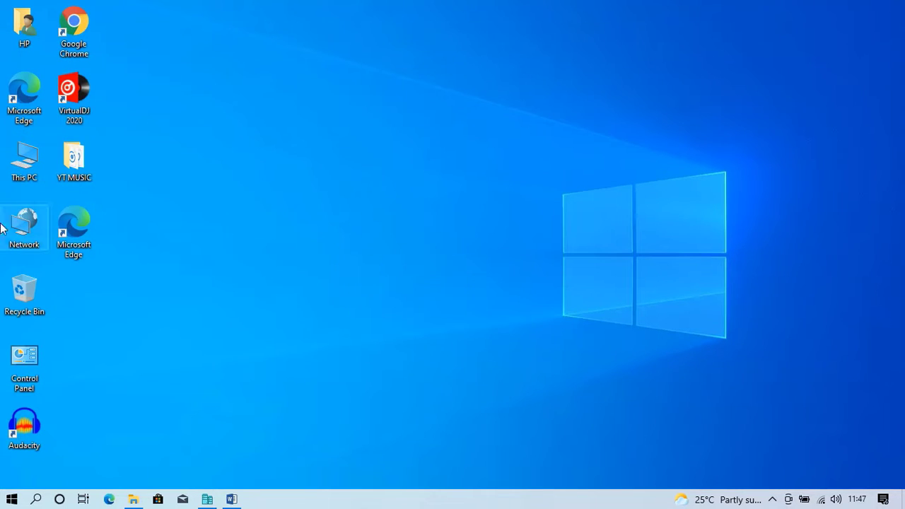
Open This PC and then the USB (D:) drive to list its five files
{"action": "double_click", "coordinate": [17, 180]}
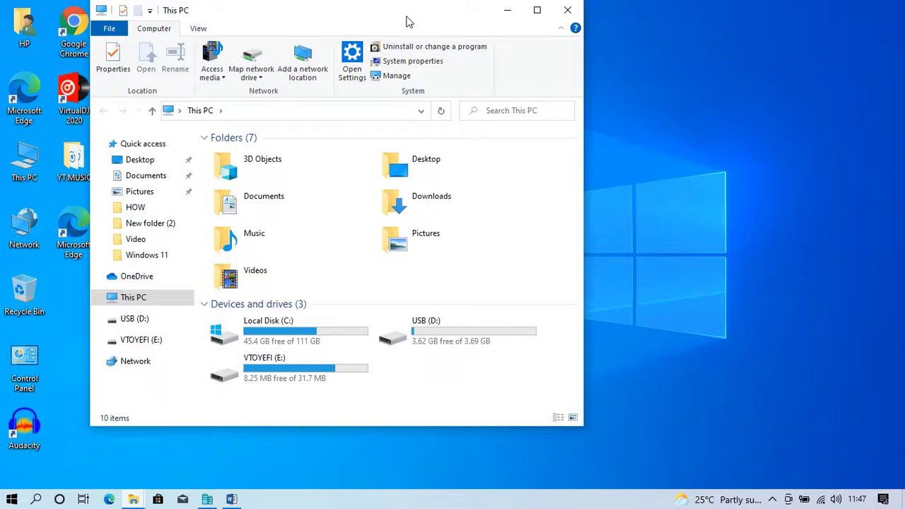
{"action": "left_click_drag", "start_coordinate": [407, 21], "coordinate": [552, 30]}
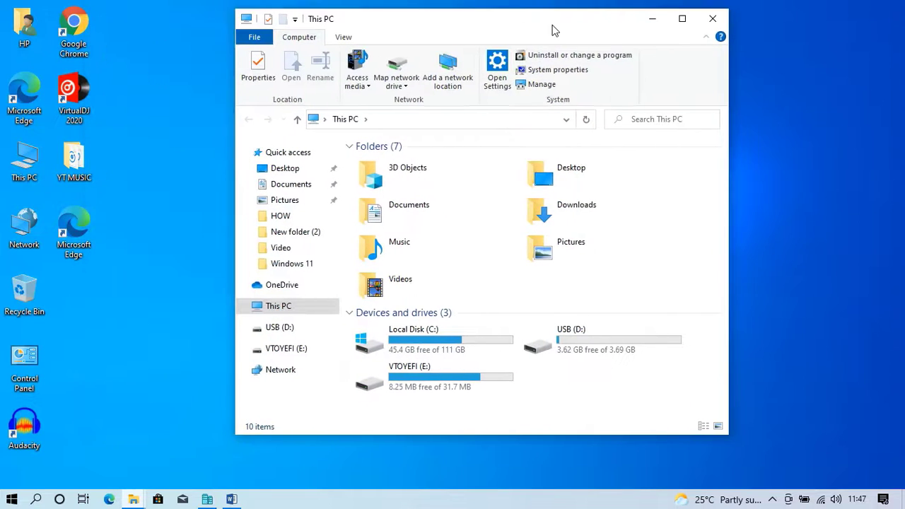
{"action": "double_click", "coordinate": [578, 351]}
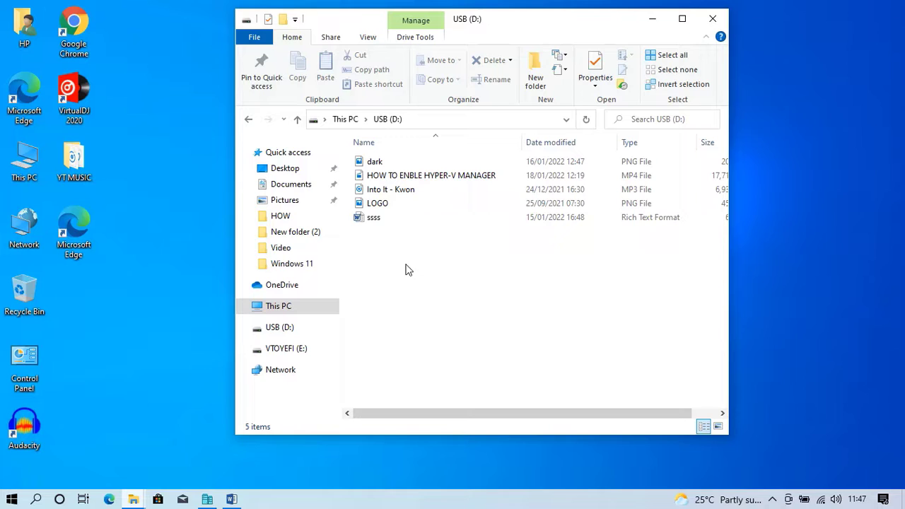
Select all five files on USB (D:) and delete them, confirming with Yes
{"action": "mouse_move", "coordinate": [396, 296]}
{"action": "left_mouse_down"}
{"action": "mouse_move", "coordinate": [382, 161]}
{"action": "mouse_move", "coordinate": [369, 167]}
{"action": "left_mouse_up"}
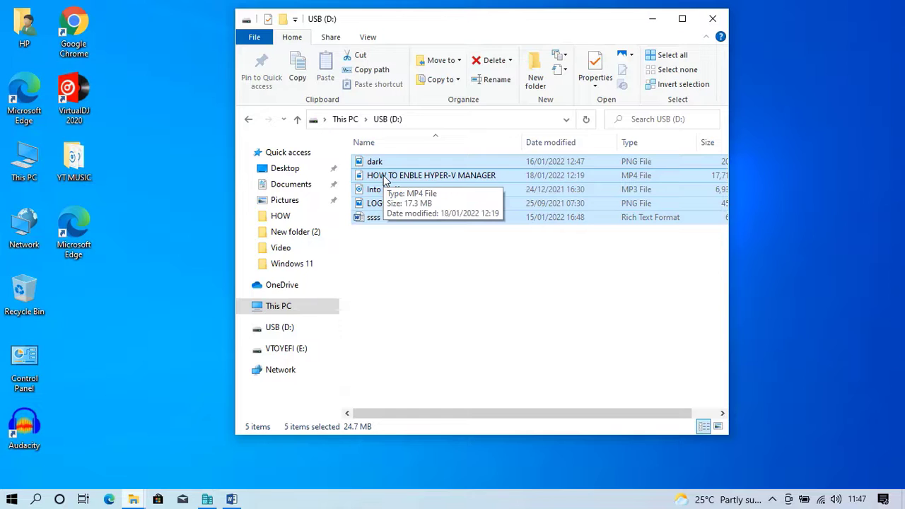
{"action": "right_click", "coordinate": [386, 179]}
{"action": "left_click", "coordinate": [434, 389]}
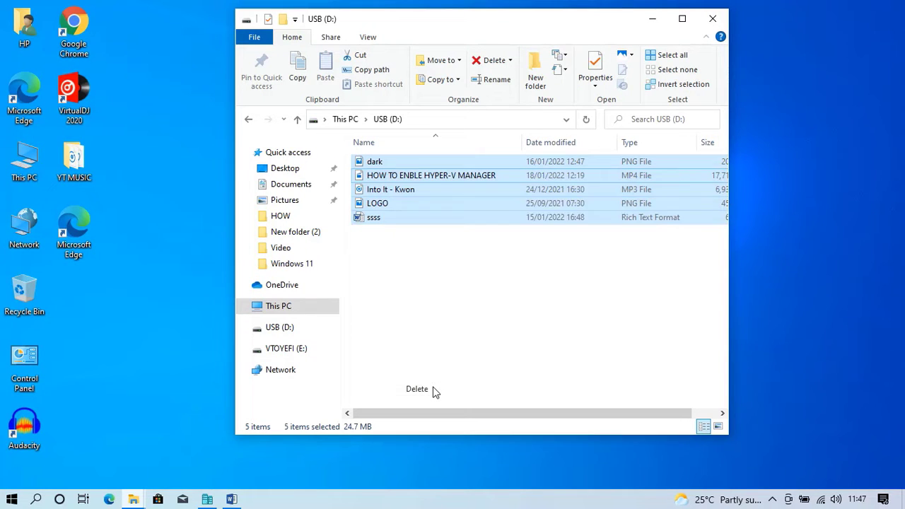
{"action": "left_click", "coordinate": [505, 263]}
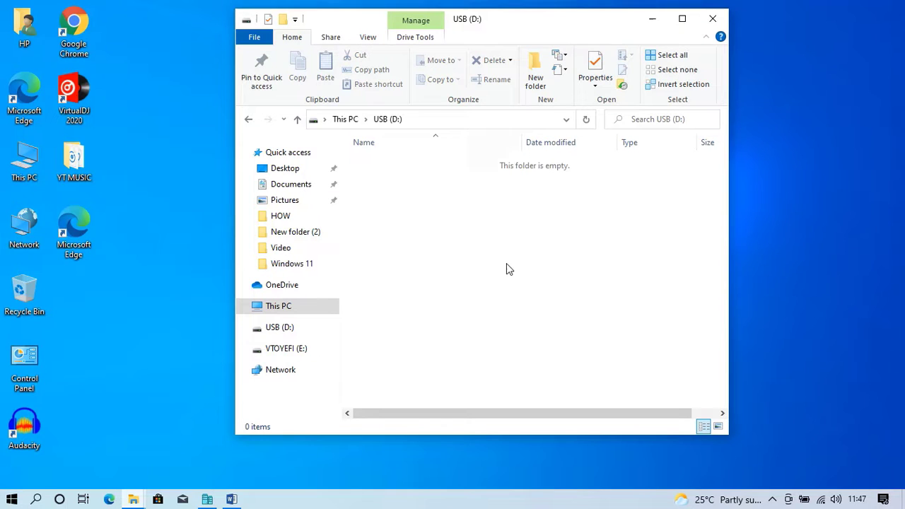
Refresh and reopen USB (D:) to confirm it is empty, then close the window
{"action": "right_click", "coordinate": [433, 210]}
{"action": "left_click", "coordinate": [464, 262]}
{"action": "left_click", "coordinate": [302, 121]}
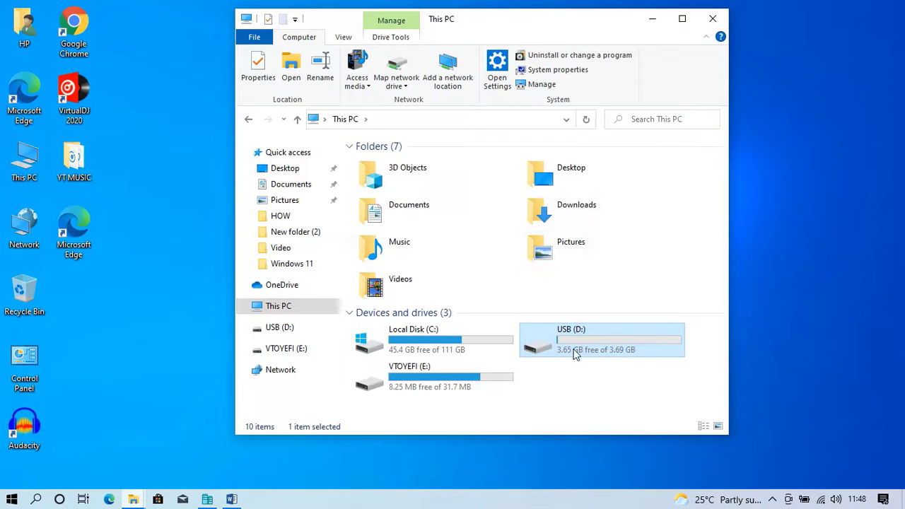
{"action": "mouse_move", "coordinate": [602, 340]}
{"action": "double_click", "coordinate": [576, 354]}
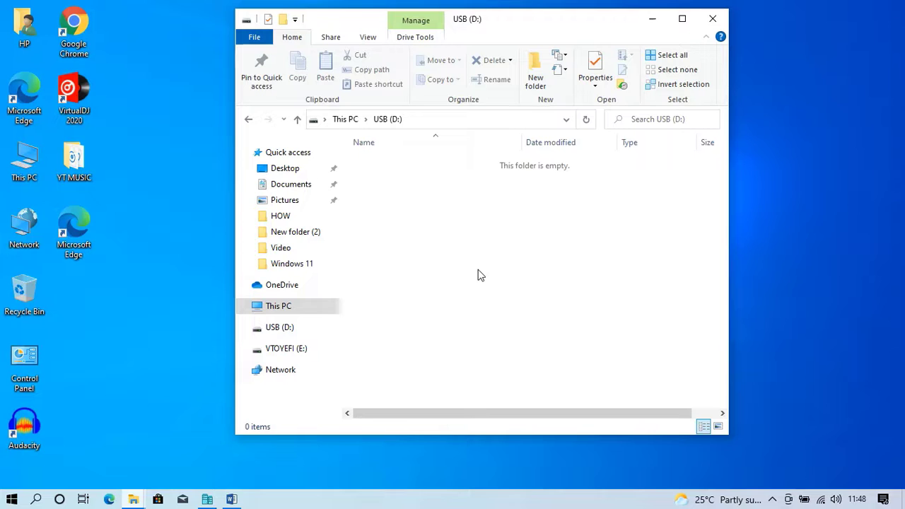
{"action": "right_click", "coordinate": [478, 242]}
{"action": "left_click", "coordinate": [505, 287]}
{"action": "left_click_drag", "start_coordinate": [535, 21], "coordinate": [602, 48]}
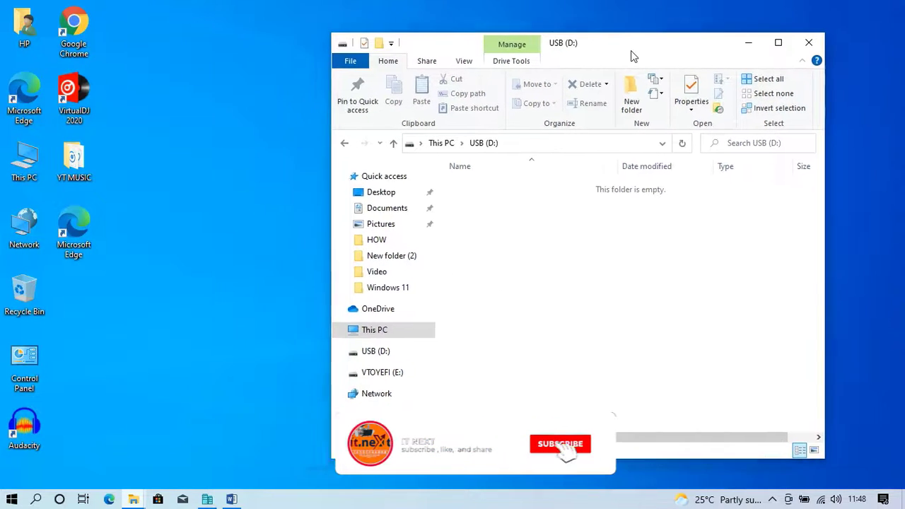
{"action": "left_click", "coordinate": [773, 51]}
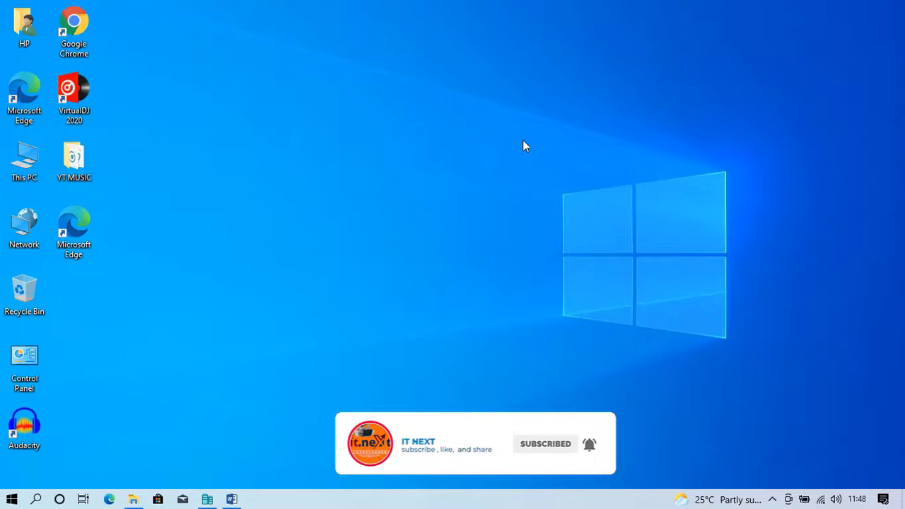
Search Google for 'recuva data recovery'
{"action": "key", "text": "BackSpace"}
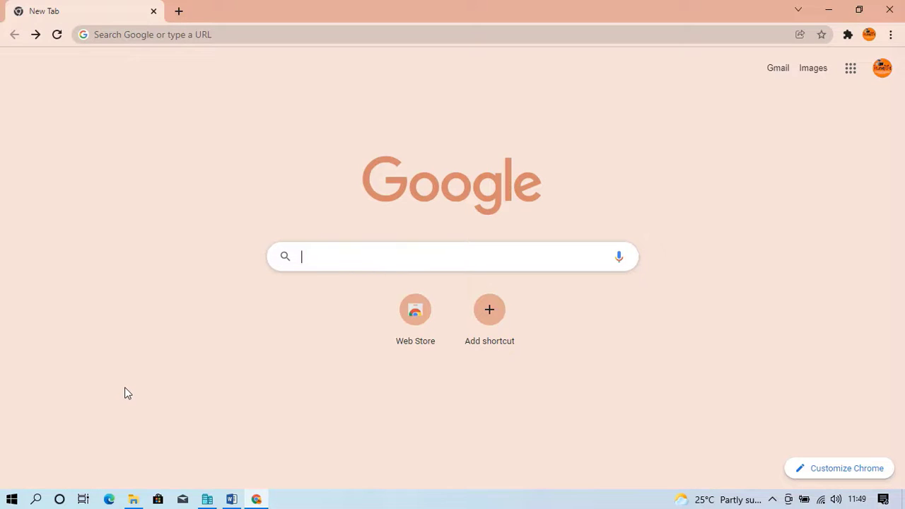
{"action": "type", "text": "rec"}
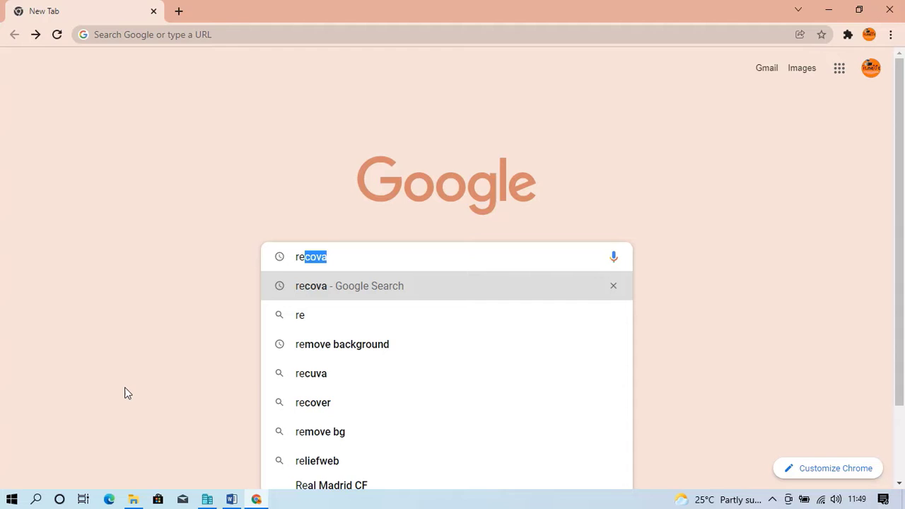
{"action": "type", "text": "uva"}
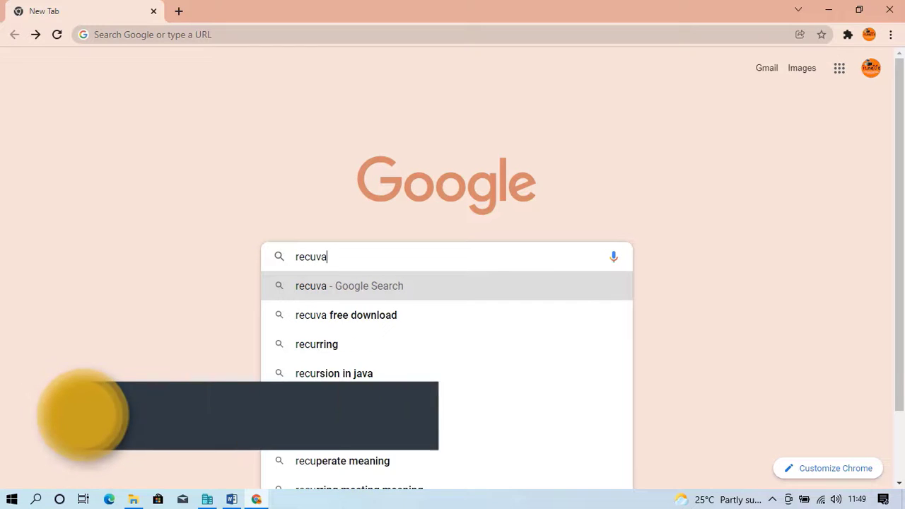
{"action": "type", "text": " d"}
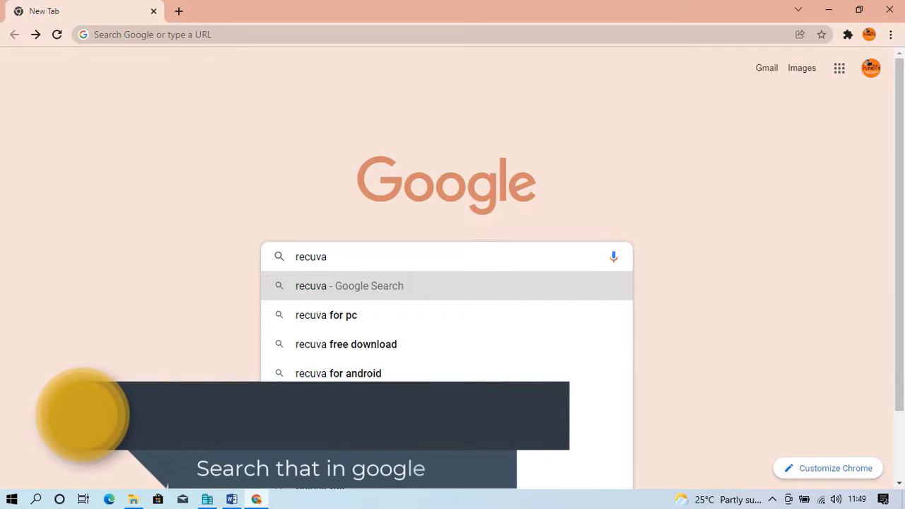
{"action": "type", "text": "ata re"}
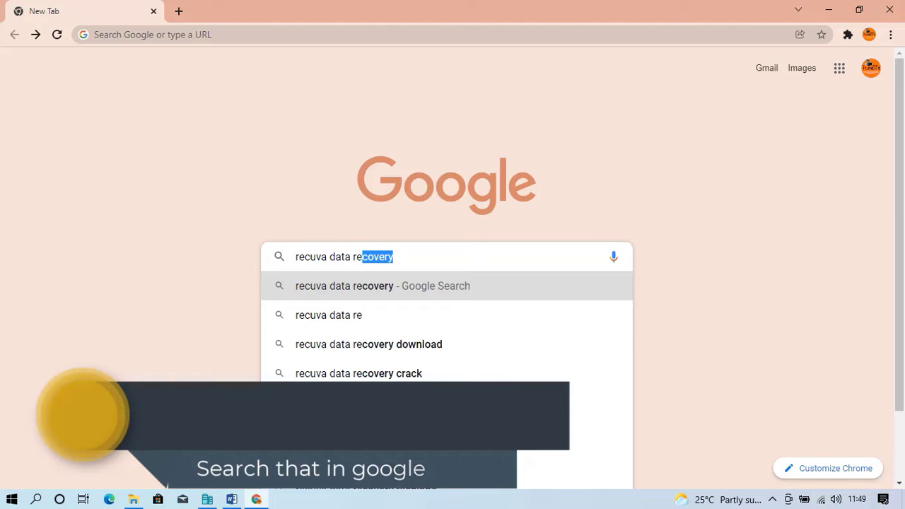
{"action": "type", "text": "cove"}
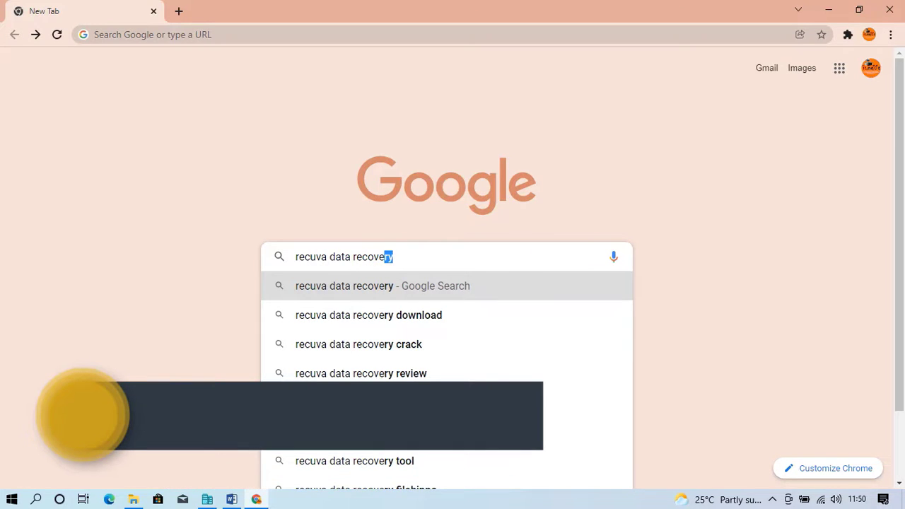
{"action": "type", "text": "ry"}
{"action": "key", "text": "Return"}
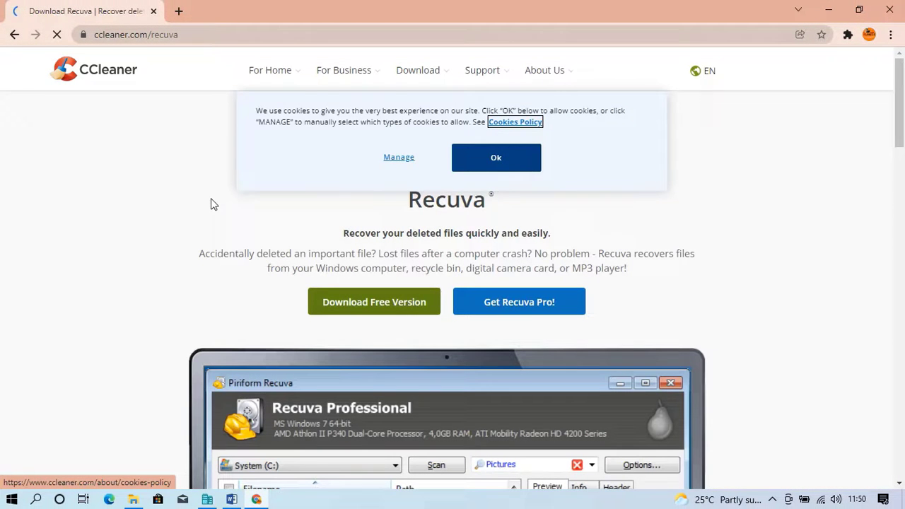
Accept the cookie notice and scroll to Recuva's Free vs Professional comparison with download buttons
{"action": "left_click", "coordinate": [492, 162]}
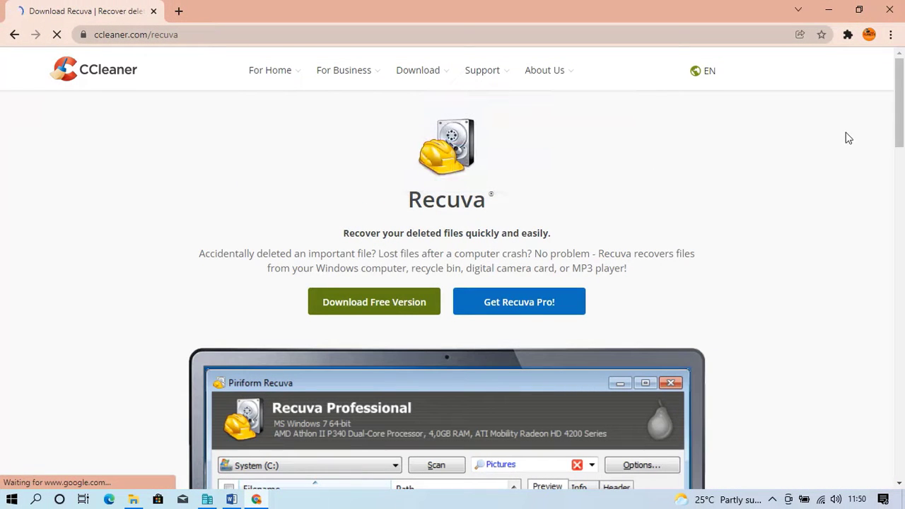
{"action": "mouse_move", "coordinate": [903, 111]}
{"action": "left_mouse_down"}
{"action": "mouse_move", "coordinate": [903, 193]}
{"action": "mouse_move", "coordinate": [903, 85]}
{"action": "left_mouse_up"}
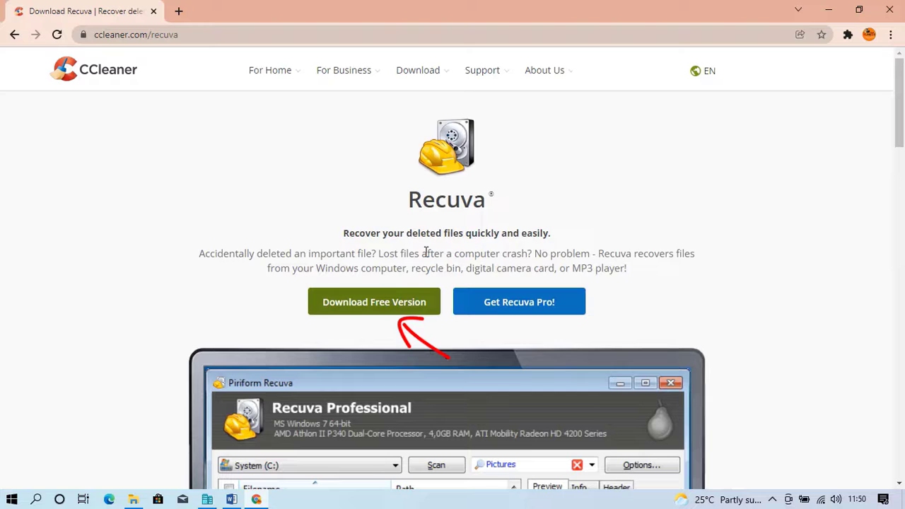
{"action": "left_click", "coordinate": [380, 306]}
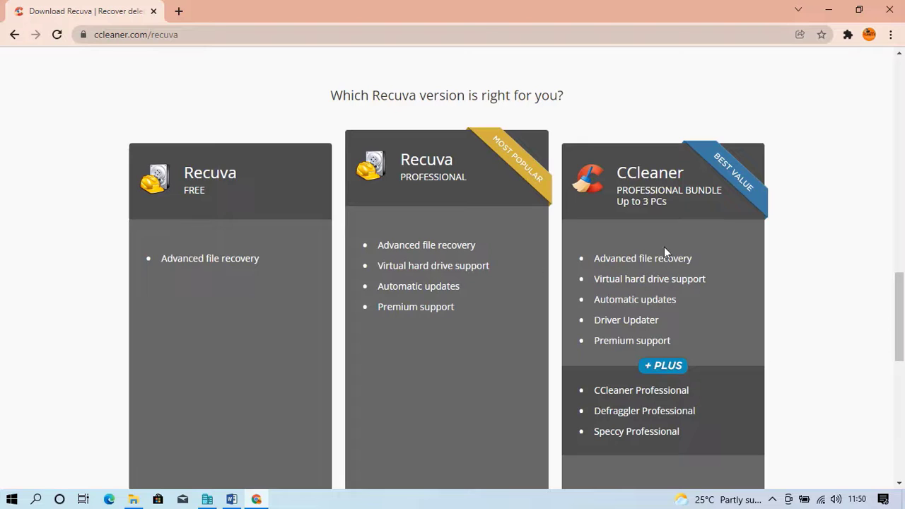
{"action": "left_click_drag", "start_coordinate": [898, 293], "coordinate": [891, 318]}
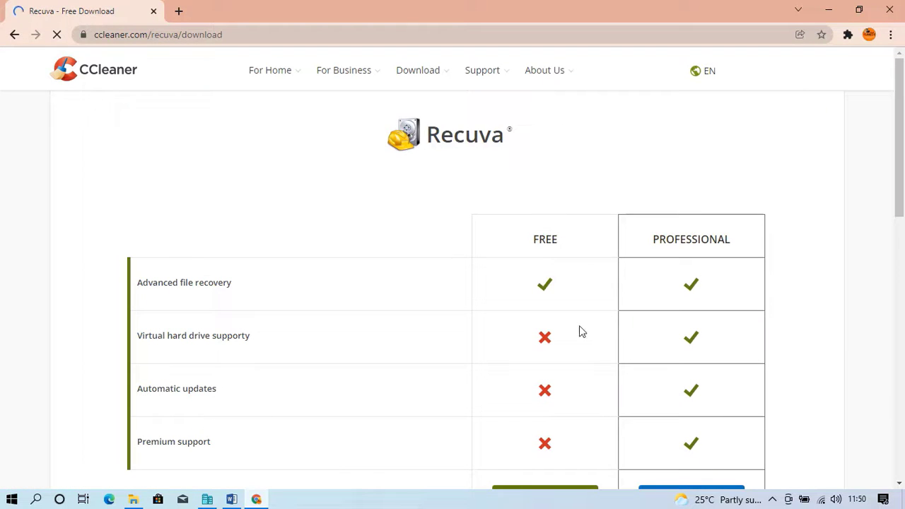
{"action": "scroll", "coordinate": [904, 191], "scroll_direction": "down", "scroll_amount": 1}
{"action": "scroll", "coordinate": [903, 191], "scroll_direction": "down", "scroll_amount": 1}
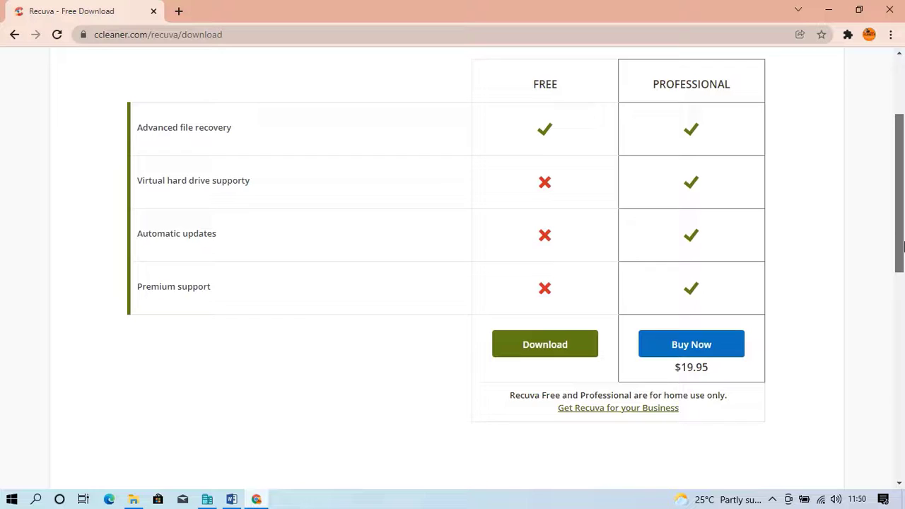
Download the free rcsetup153 installer through IDM and open its Programs folder
{"action": "left_click", "coordinate": [545, 346]}
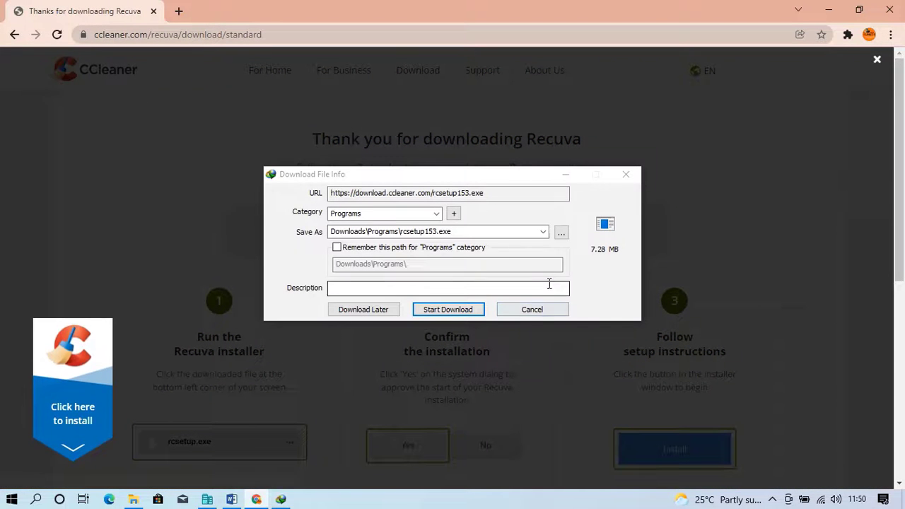
{"action": "left_click", "coordinate": [472, 309]}
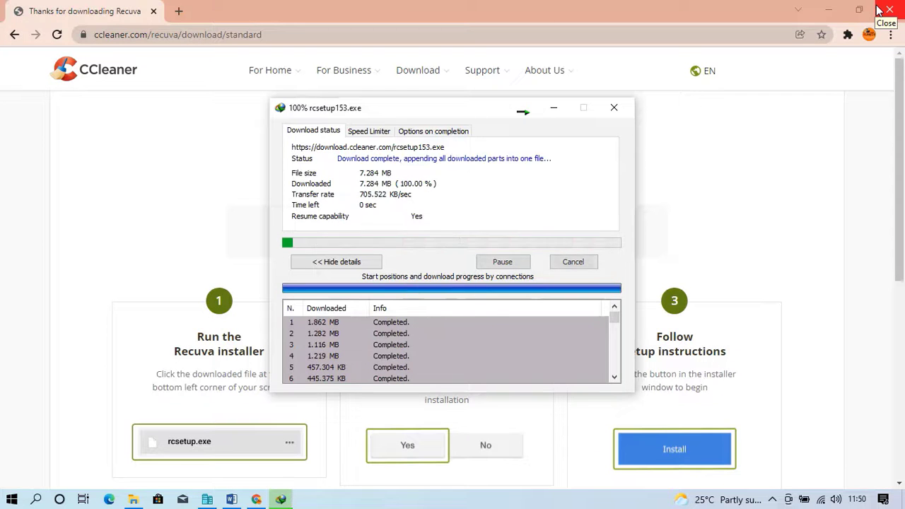
{"action": "left_click", "coordinate": [504, 295]}
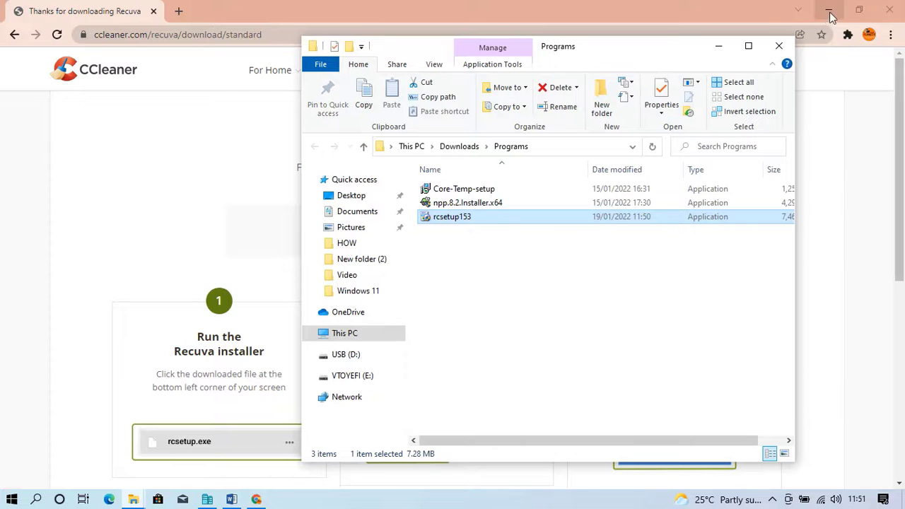
Move rcsetup153 from Programs onto the desktop, close the folder, and launch the installer
{"action": "left_click", "coordinate": [830, 10]}
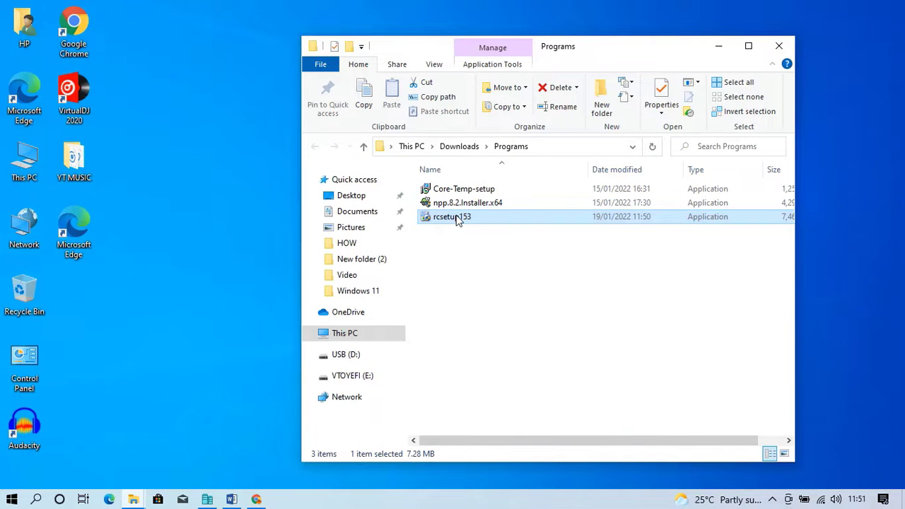
{"action": "left_click_drag", "start_coordinate": [455, 220], "coordinate": [135, 296]}
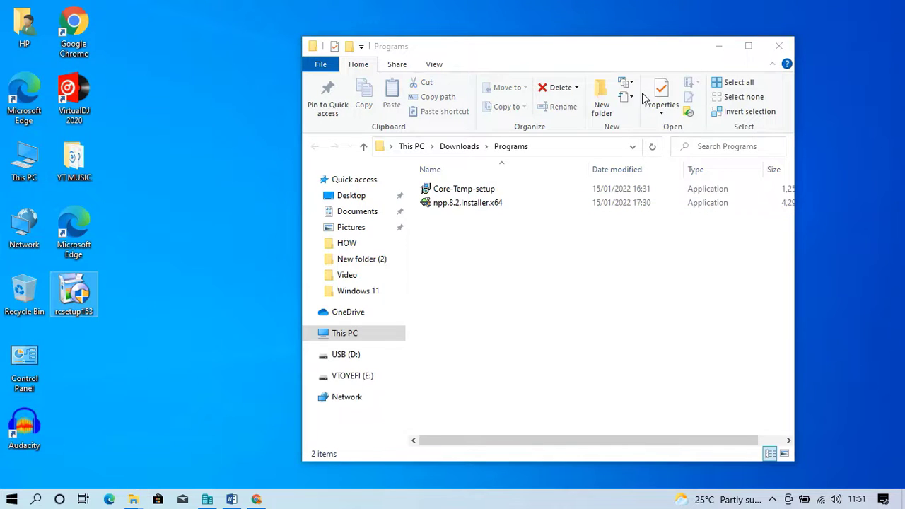
{"action": "left_click", "coordinate": [778, 46]}
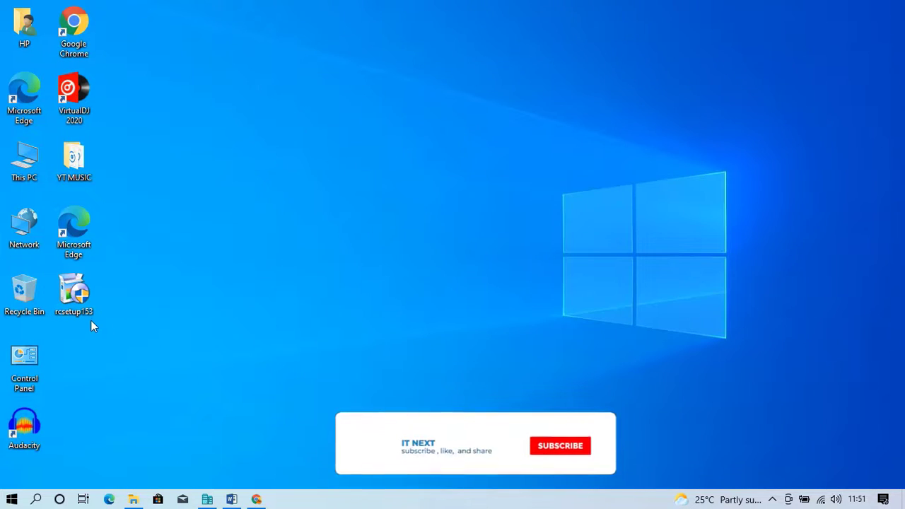
{"action": "double_click", "coordinate": [82, 316]}
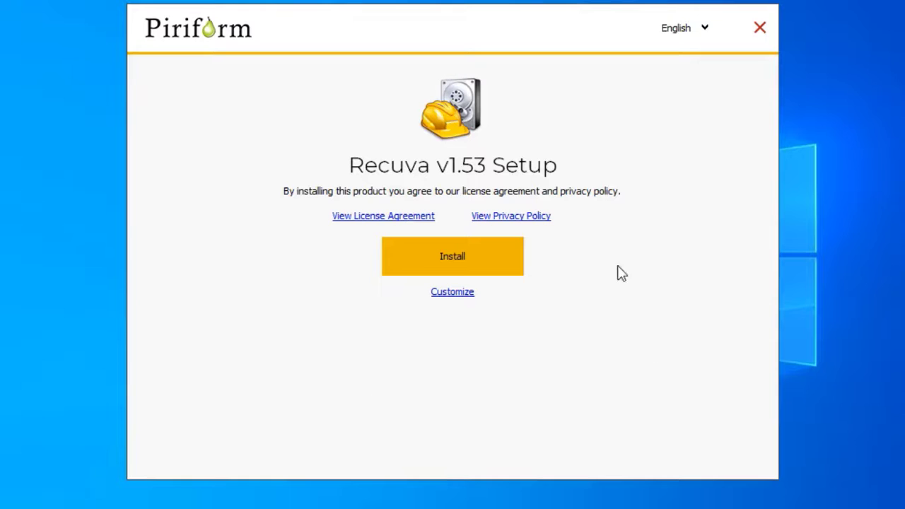
Install Recuva v1.53, untick View release notes, and close the finished setup window
{"action": "left_click", "coordinate": [475, 256]}
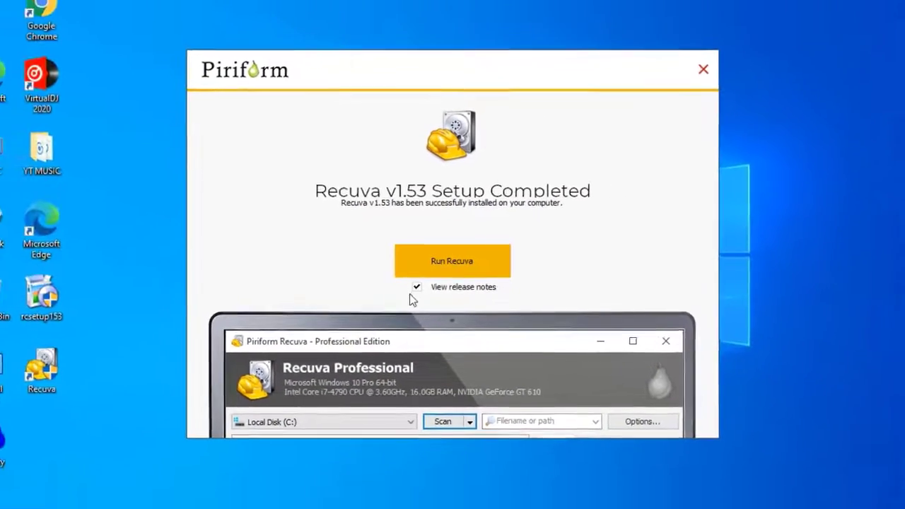
{"action": "left_click", "coordinate": [416, 286]}
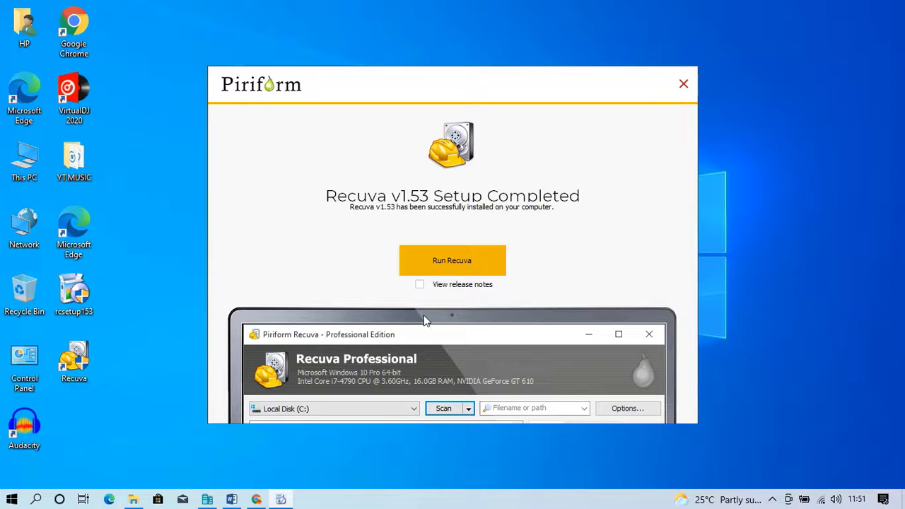
{"action": "left_click_drag", "start_coordinate": [628, 88], "coordinate": [613, 114]}
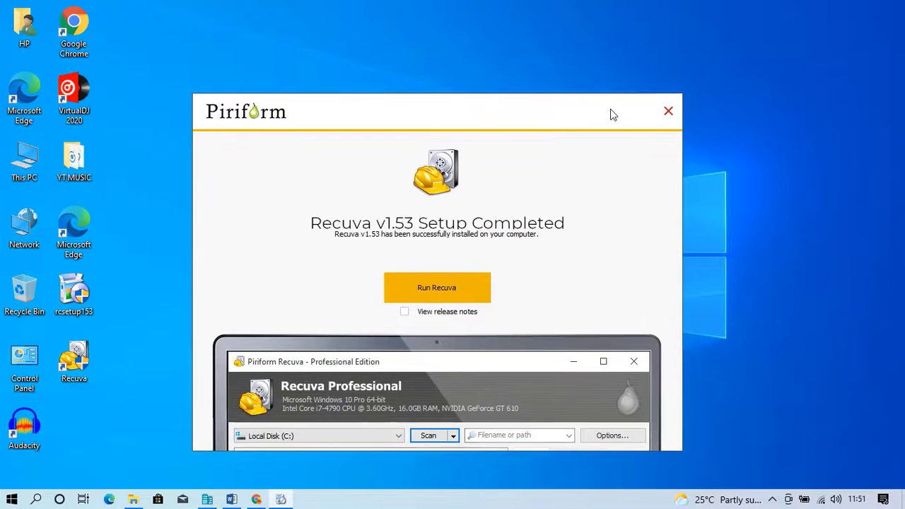
{"action": "left_click", "coordinate": [669, 112]}
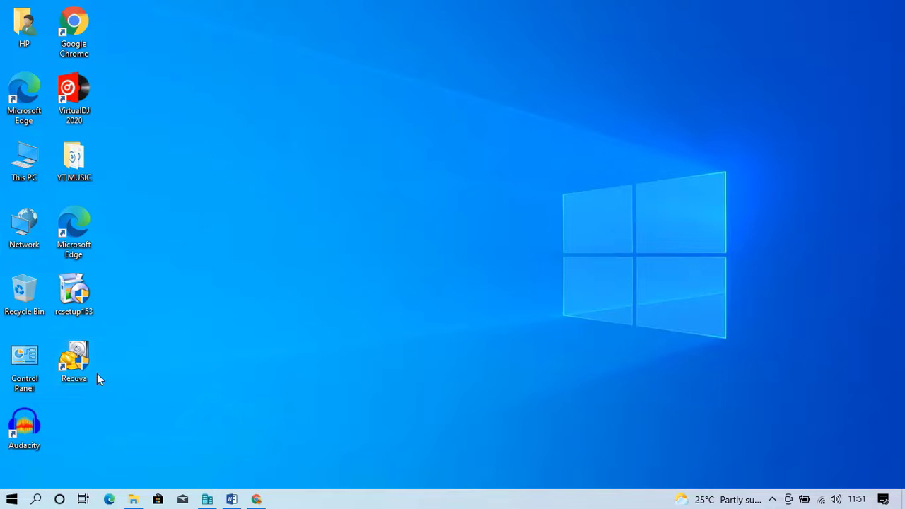
Launch Recuva from its desktop shortcut and move past the wizard's welcome page
{"action": "left_click", "coordinate": [89, 362]}
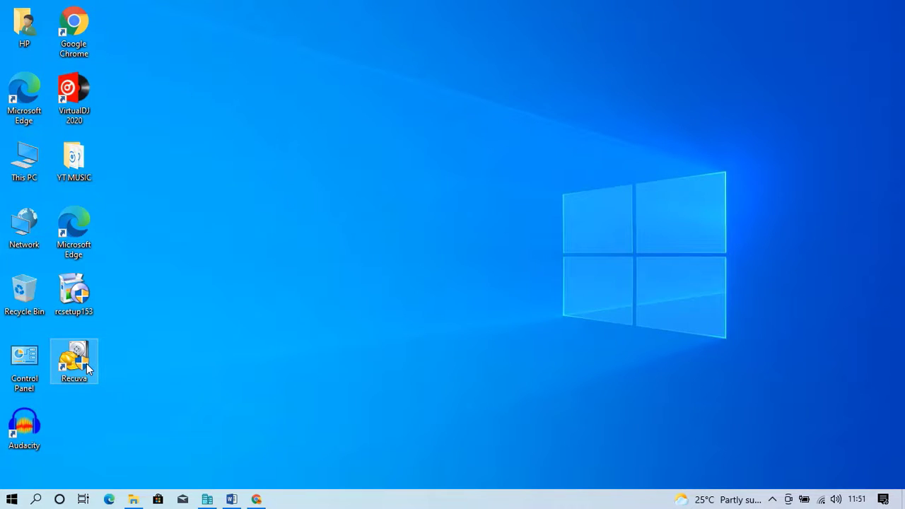
{"action": "double_click", "coordinate": [87, 364]}
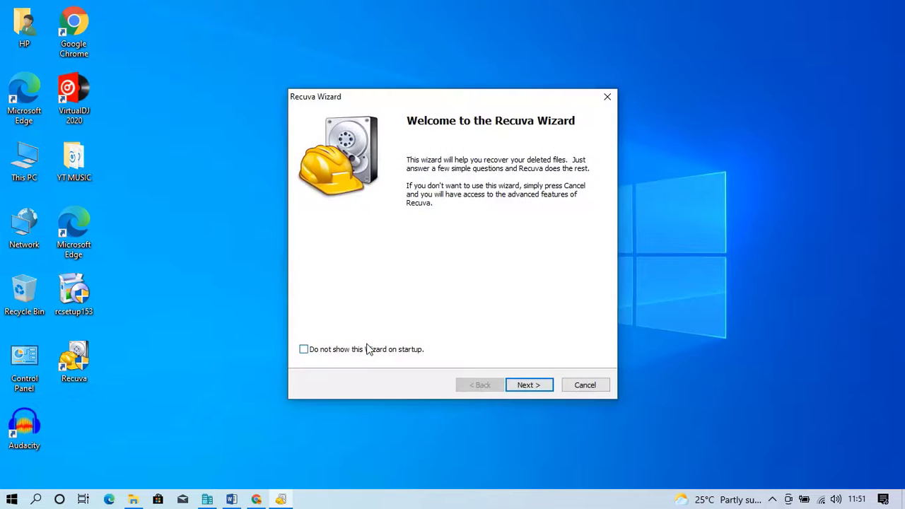
{"action": "left_click", "coordinate": [527, 387]}
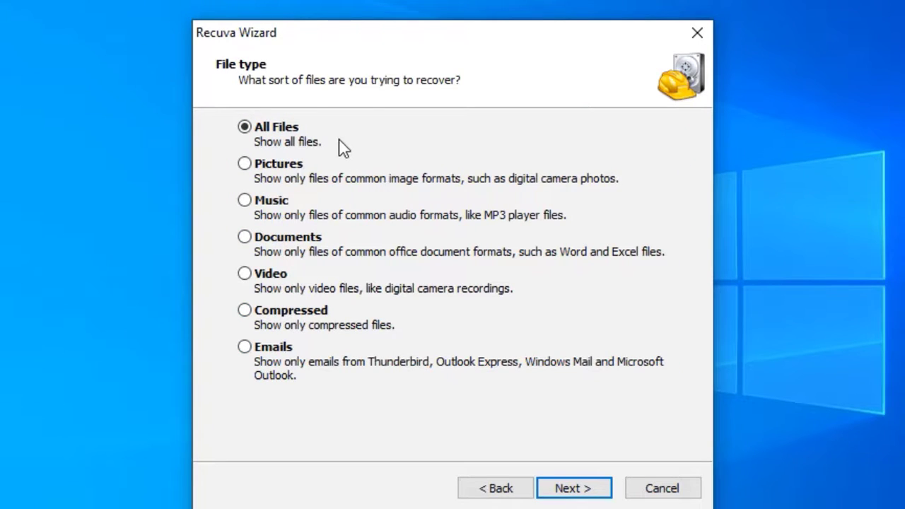
Continue with All Files, then glance at the drives in This PC and close it
{"action": "left_click", "coordinate": [577, 492]}
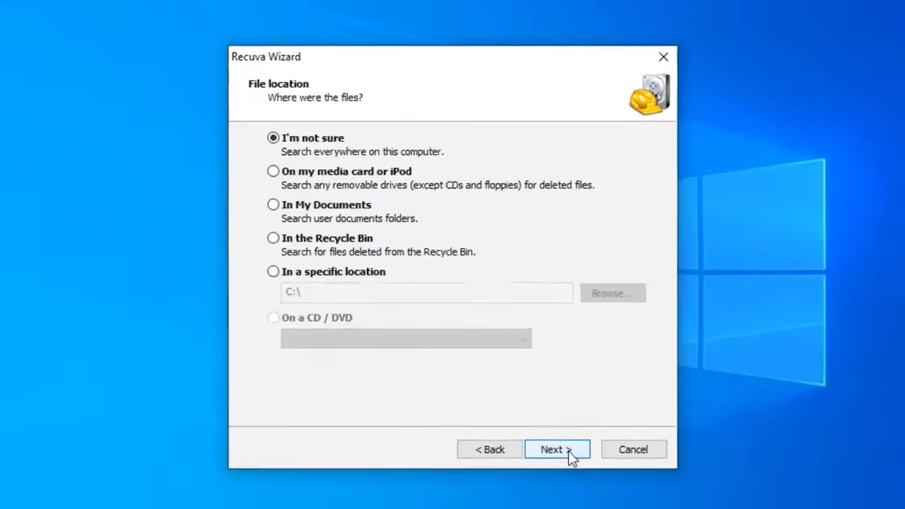
{"action": "double_click", "coordinate": [28, 166]}
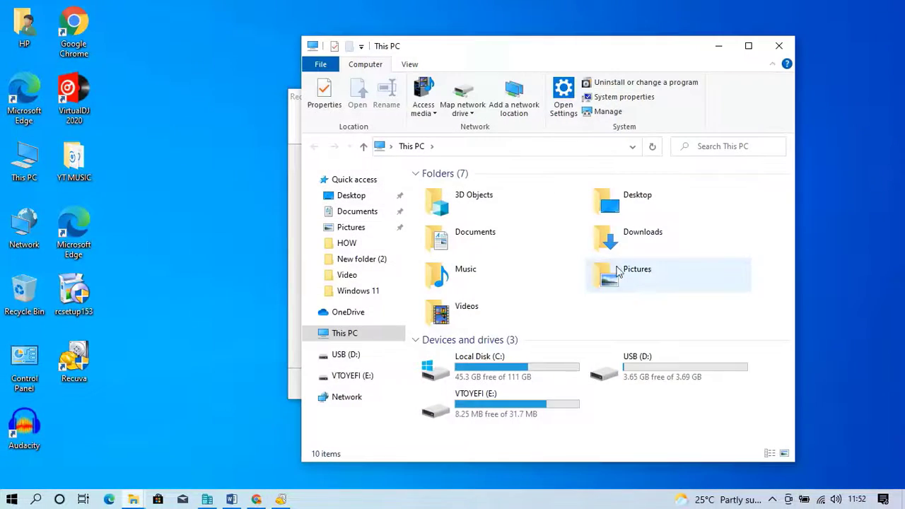
{"action": "left_click", "coordinate": [779, 47]}
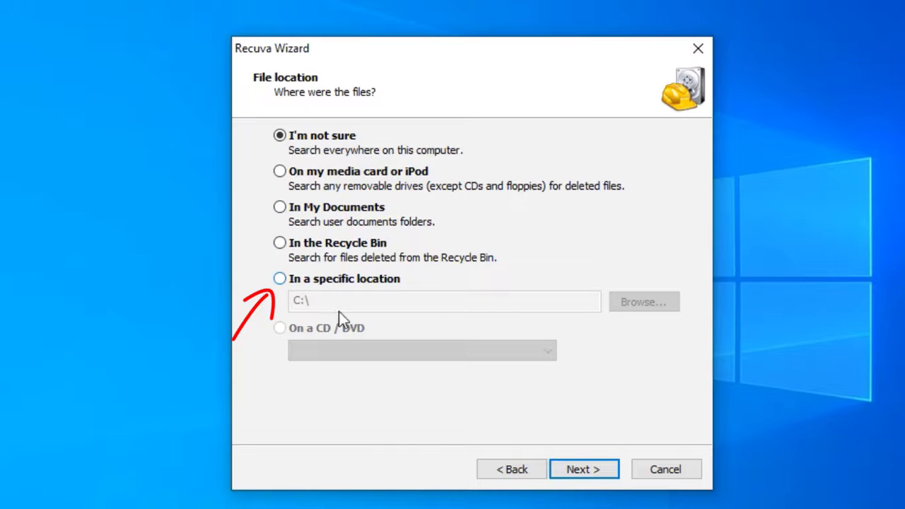
Set the wizard's search location to a specific folder, browsing to USB drive D:
{"action": "left_click", "coordinate": [346, 283]}
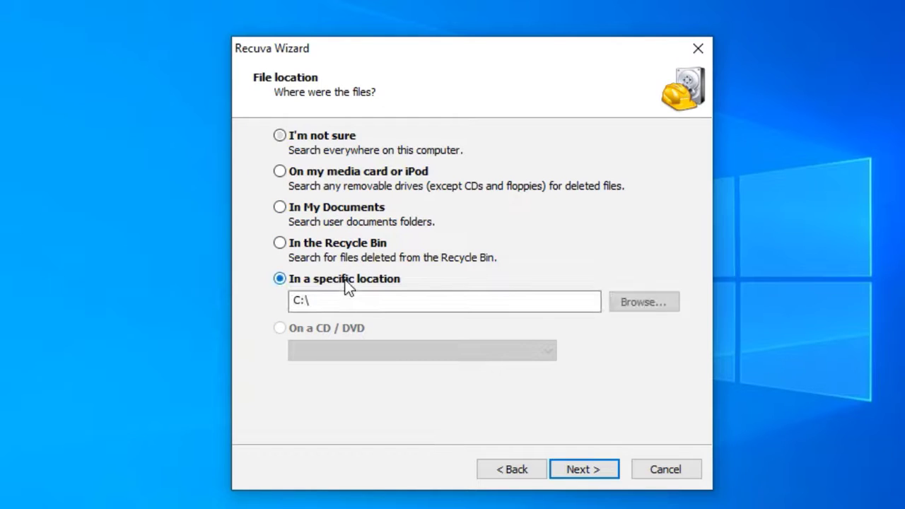
{"action": "left_click", "coordinate": [637, 305]}
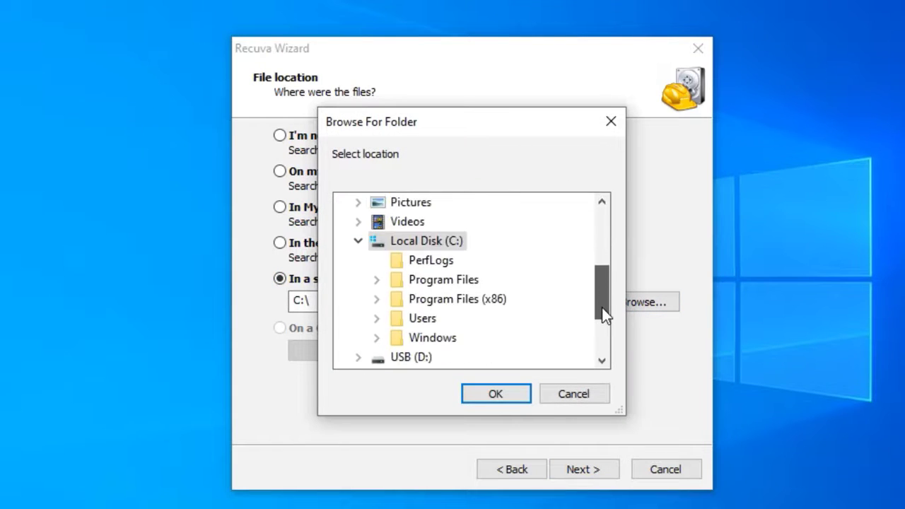
{"action": "left_click_drag", "start_coordinate": [602, 276], "coordinate": [604, 343]}
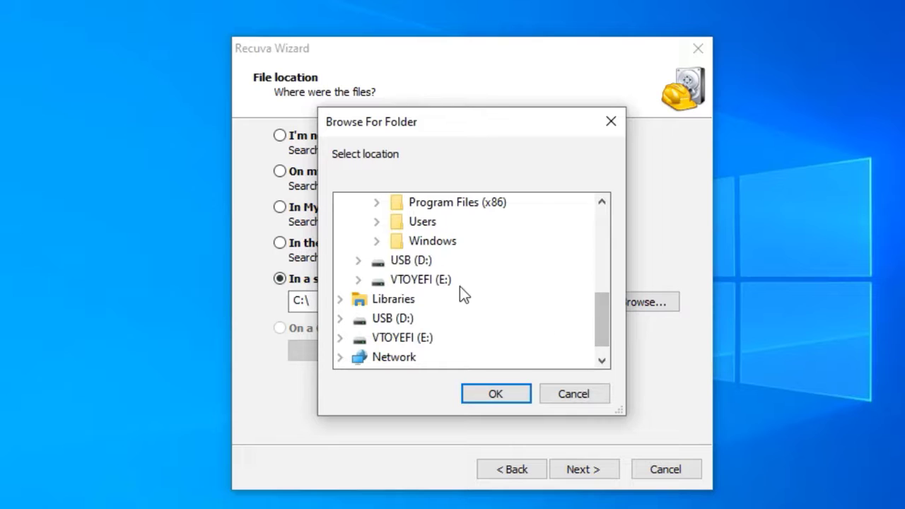
{"action": "left_click", "coordinate": [413, 262]}
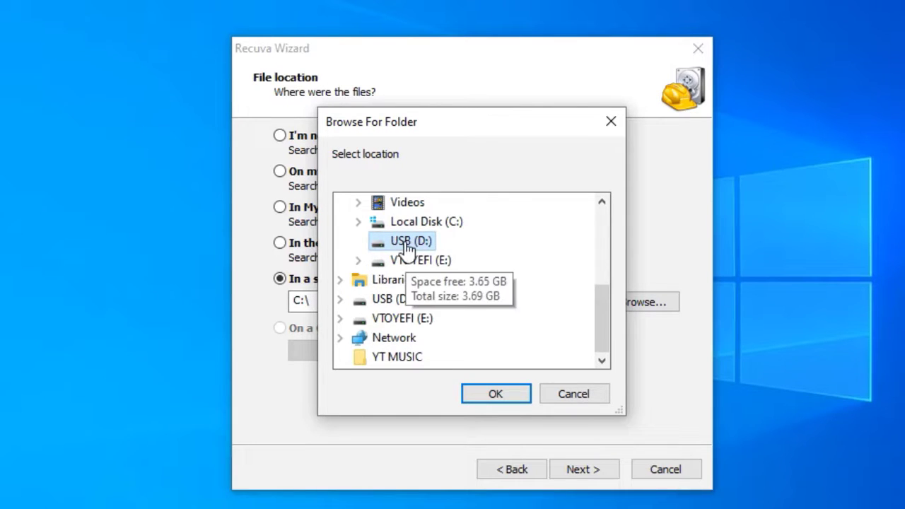
{"action": "left_click", "coordinate": [520, 392]}
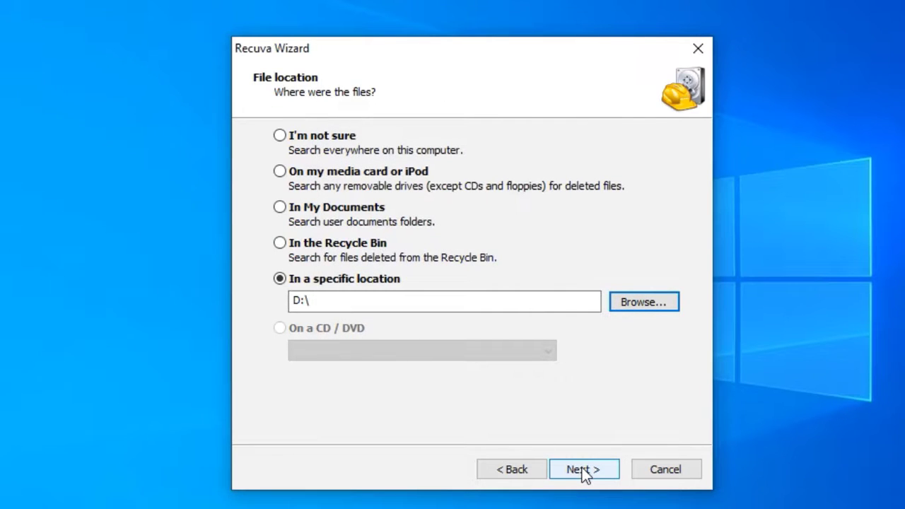
Open This PC to check the drives, then close it again
{"action": "left_click", "coordinate": [48, 146]}
{"action": "key", "text": "super+e"}
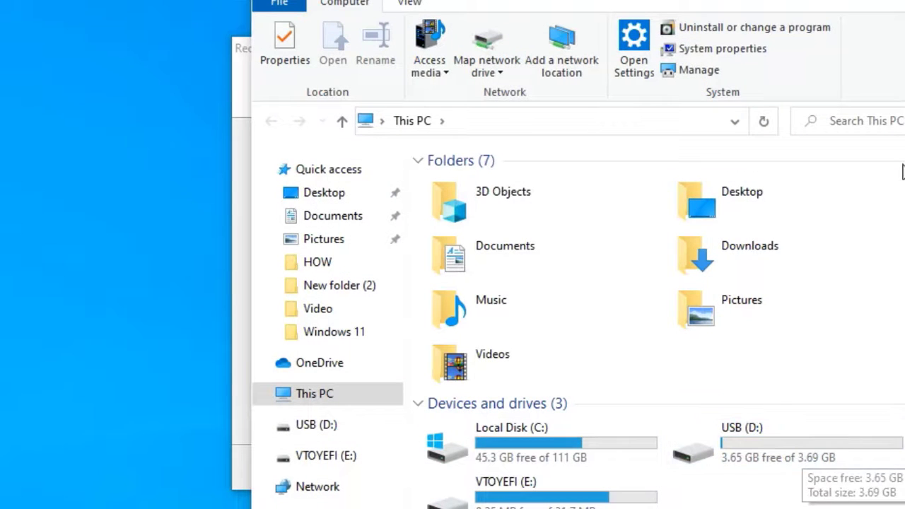
{"action": "key", "text": "alt+F4"}
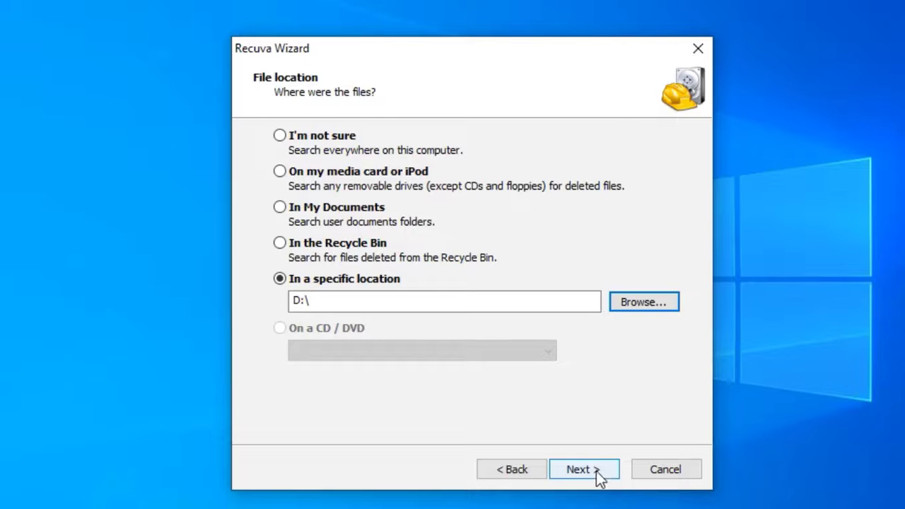
Run the scan of USB drive D:, finding 13 deleted files including LOGO.png and dark.png
{"action": "left_click", "coordinate": [597, 471]}
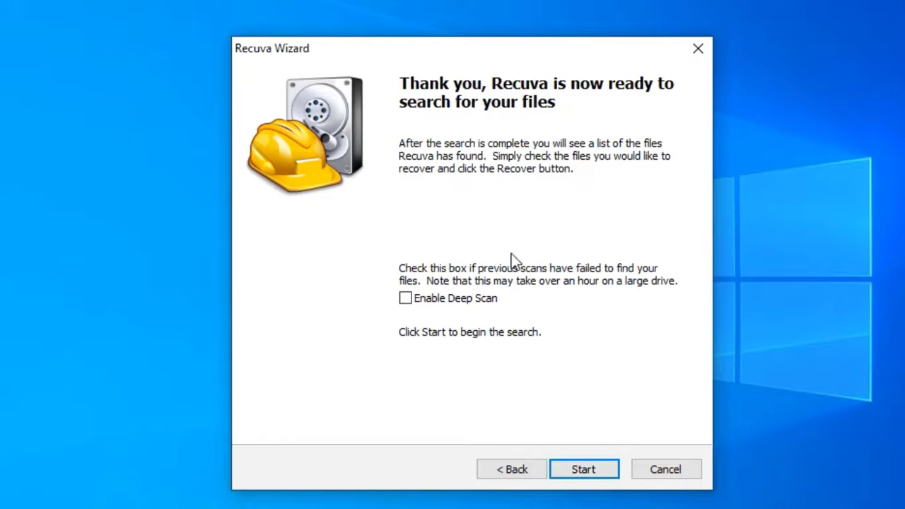
{"action": "left_click", "coordinate": [588, 471]}
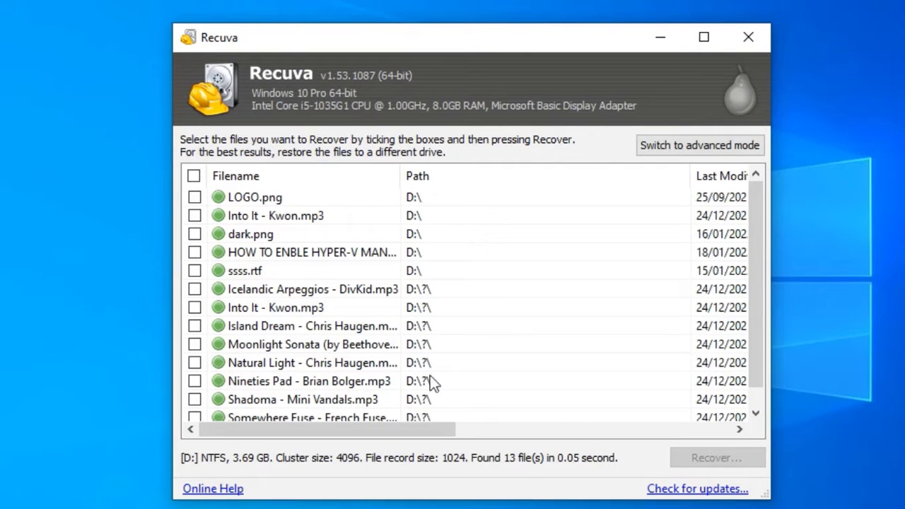
Tick LOGO.png, Into It - Kwon.mp3, dark.png, the Hyper-V document and ssss.rtf
{"action": "mouse_move", "coordinate": [755, 324]}
{"action": "left_mouse_down"}
{"action": "mouse_move", "coordinate": [757, 338]}
{"action": "mouse_move", "coordinate": [766, 325]}
{"action": "left_mouse_up"}
{"action": "left_click", "coordinate": [264, 200]}
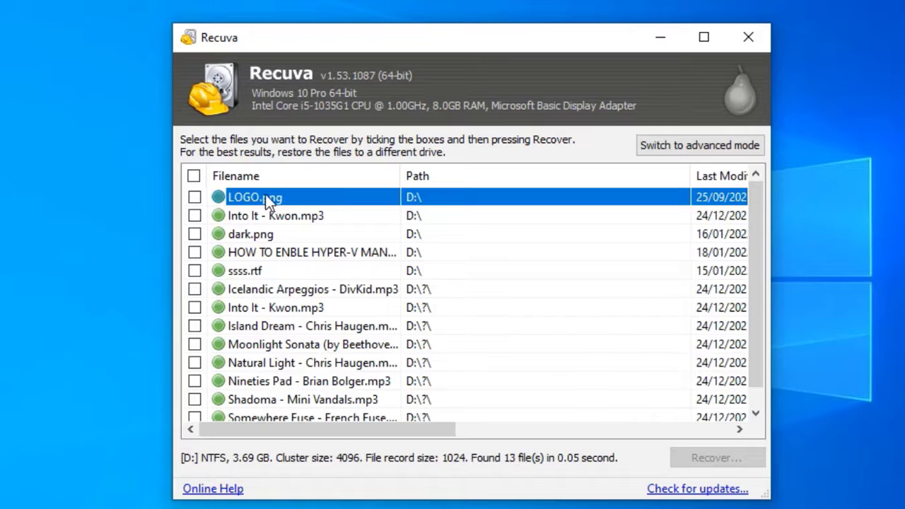
{"action": "left_click", "coordinate": [194, 198]}
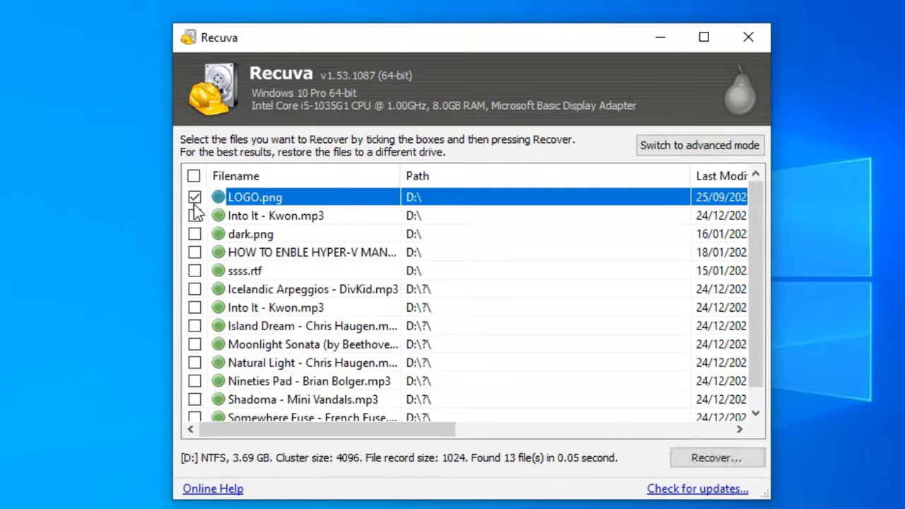
{"action": "left_click", "coordinate": [202, 255]}
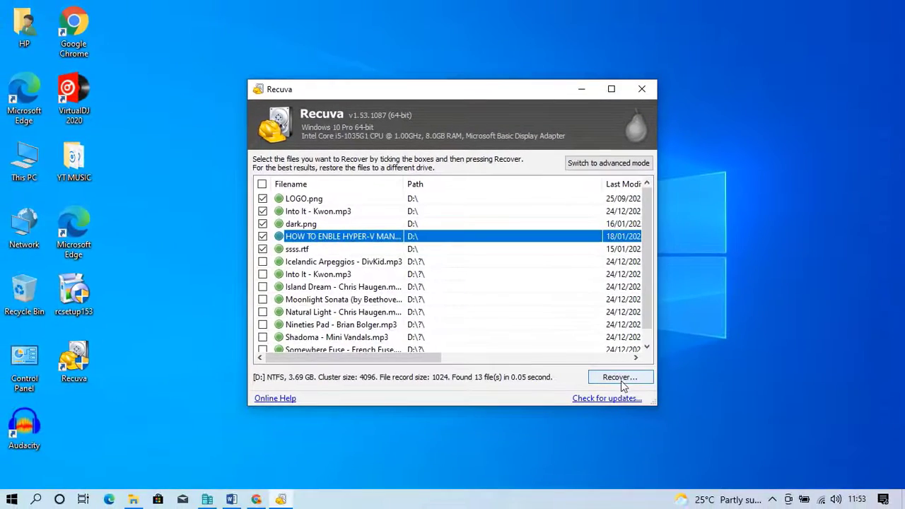
Create a new desktop folder named 'data' to hold the recovered files
{"action": "left_click", "coordinate": [621, 378]}
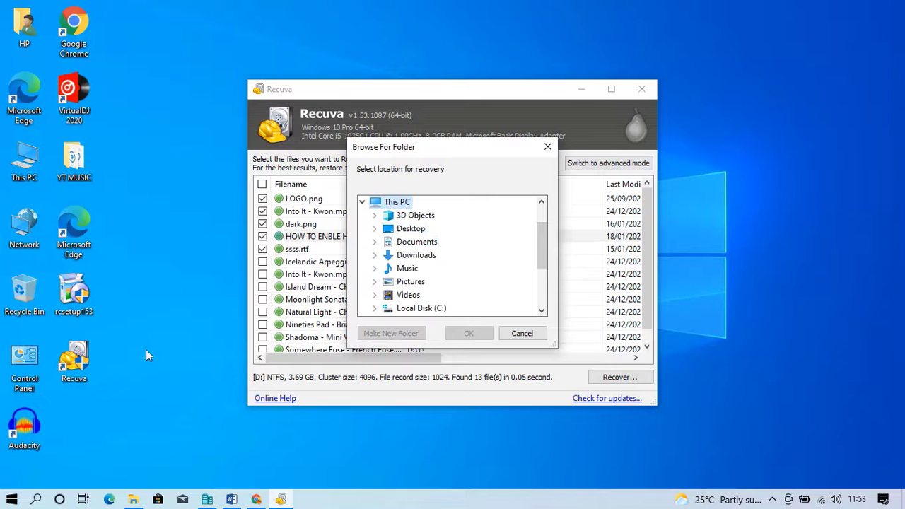
{"action": "right_click", "coordinate": [88, 398]}
{"action": "mouse_move", "coordinate": [155, 353]}
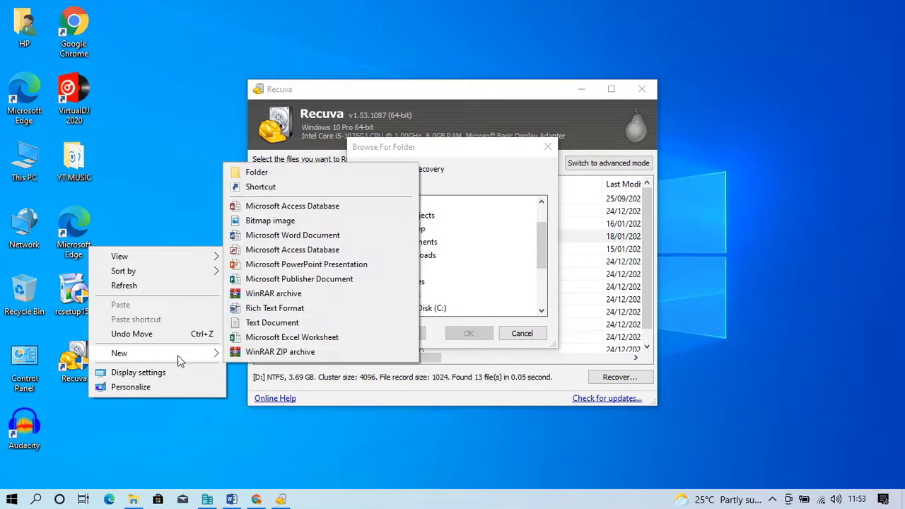
{"action": "left_click", "coordinate": [296, 174]}
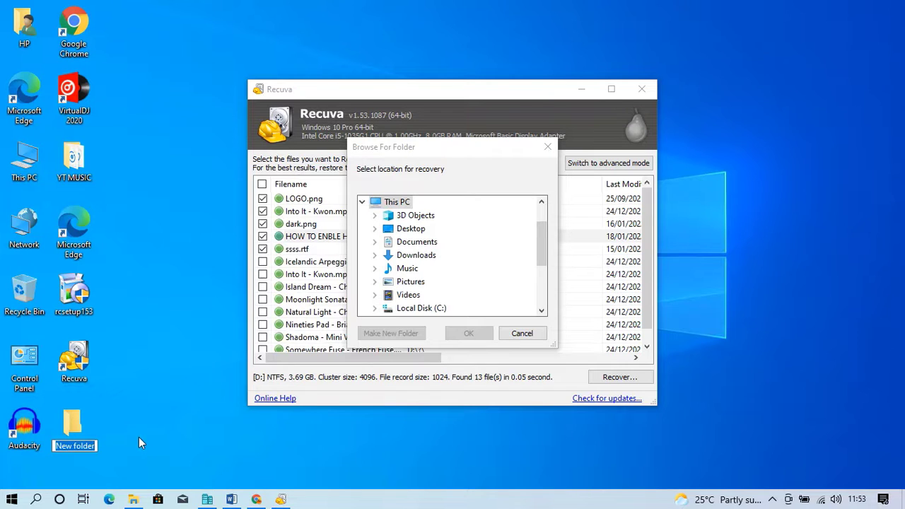
{"action": "type", "text": "data"}
{"action": "key", "text": "Return"}
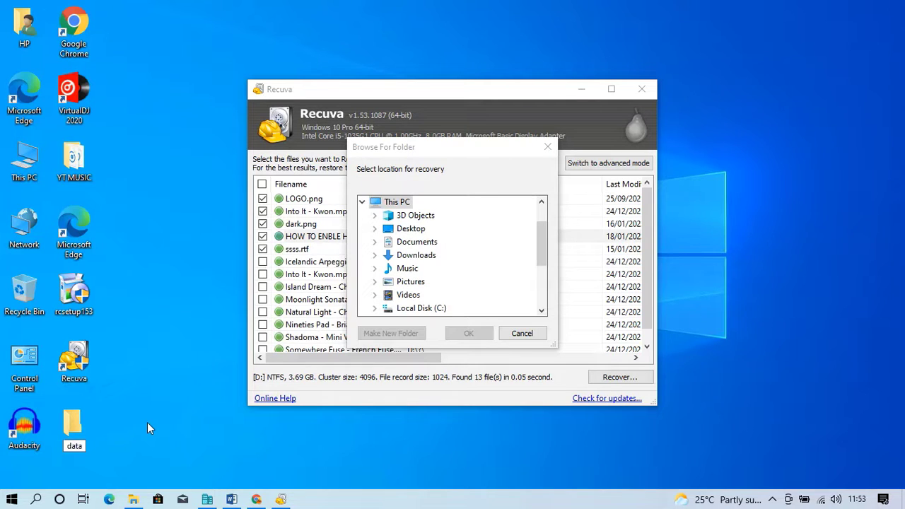
Recover the five ticked files into Desktop\data and dismiss the completion notice
{"action": "left_click", "coordinate": [423, 230]}
{"action": "left_click", "coordinate": [424, 244]}
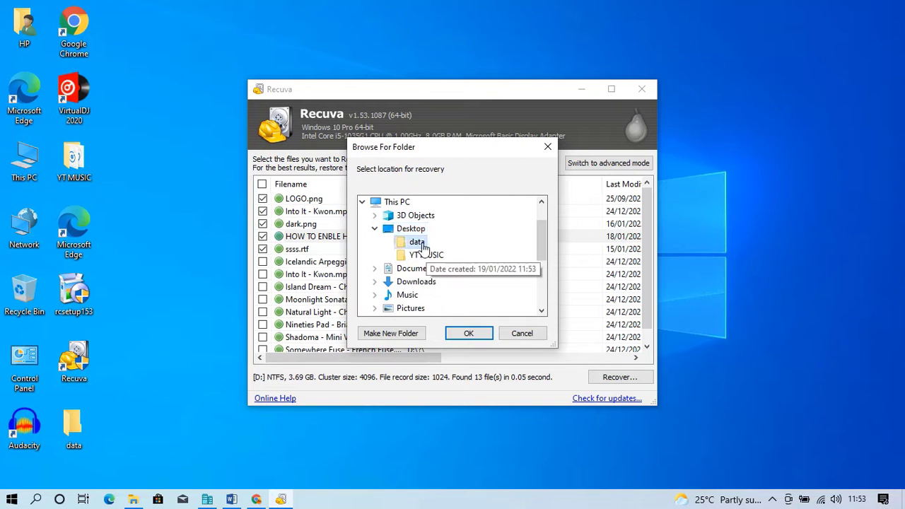
{"action": "left_click", "coordinate": [476, 340]}
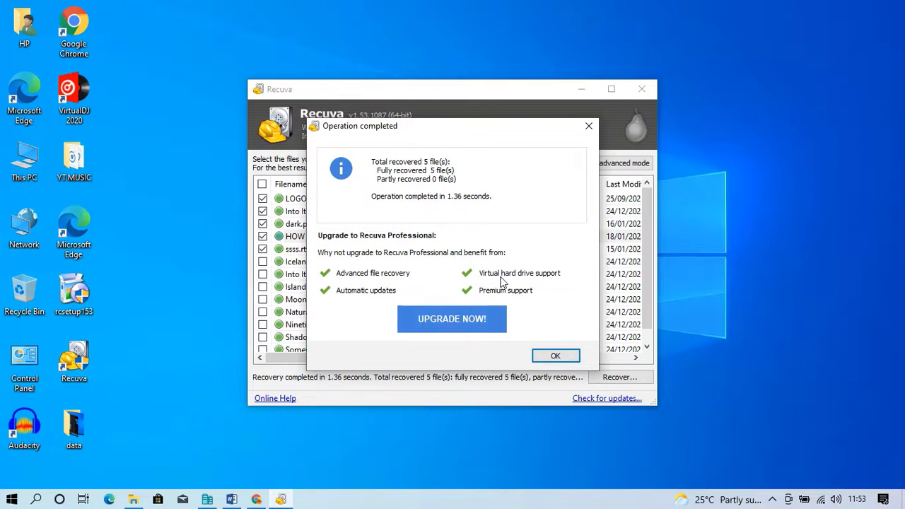
{"action": "left_click", "coordinate": [556, 357]}
{"action": "left_click_drag", "start_coordinate": [497, 98], "coordinate": [659, 117]}
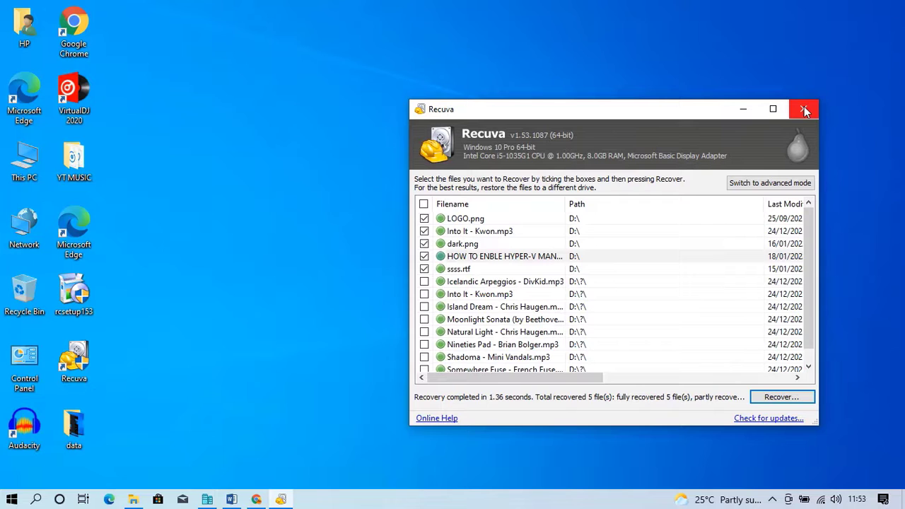
Open the desktop data folder, view its five files as Large icons then List, and close it
{"action": "double_click", "coordinate": [74, 428]}
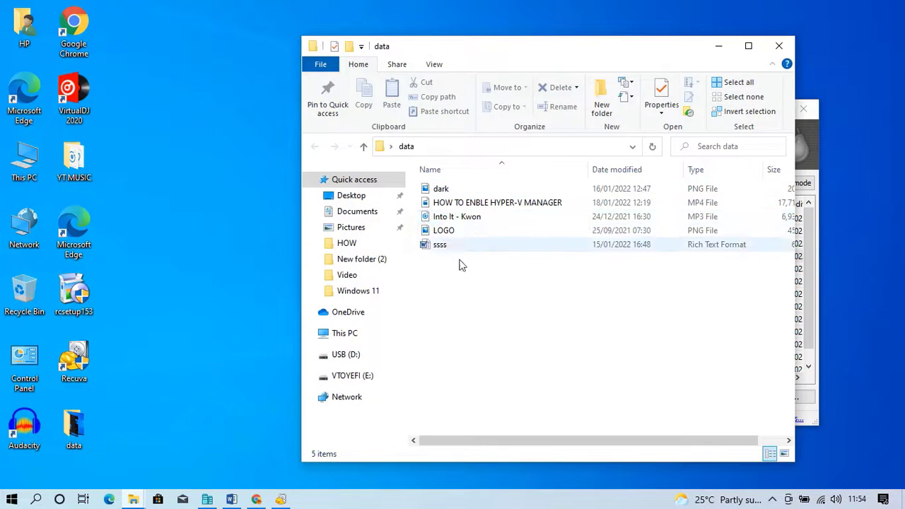
{"action": "left_click", "coordinate": [435, 65]}
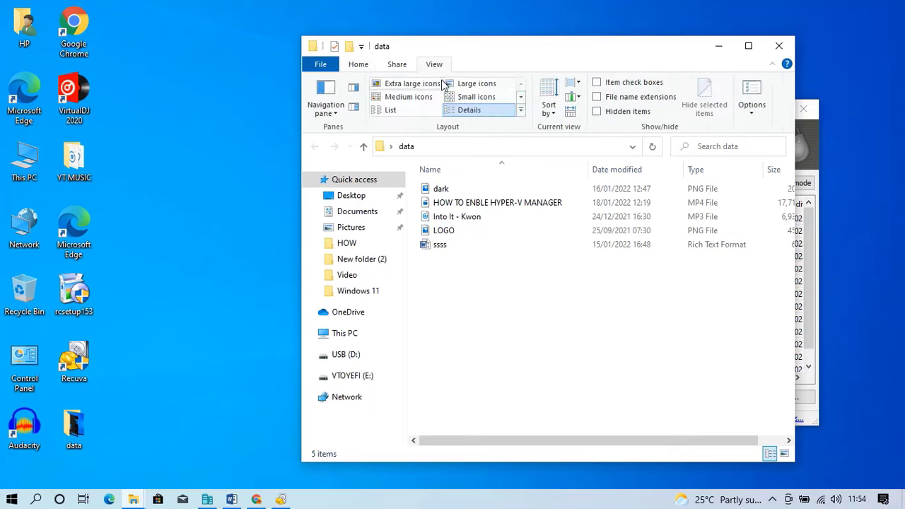
{"action": "left_click", "coordinate": [466, 84]}
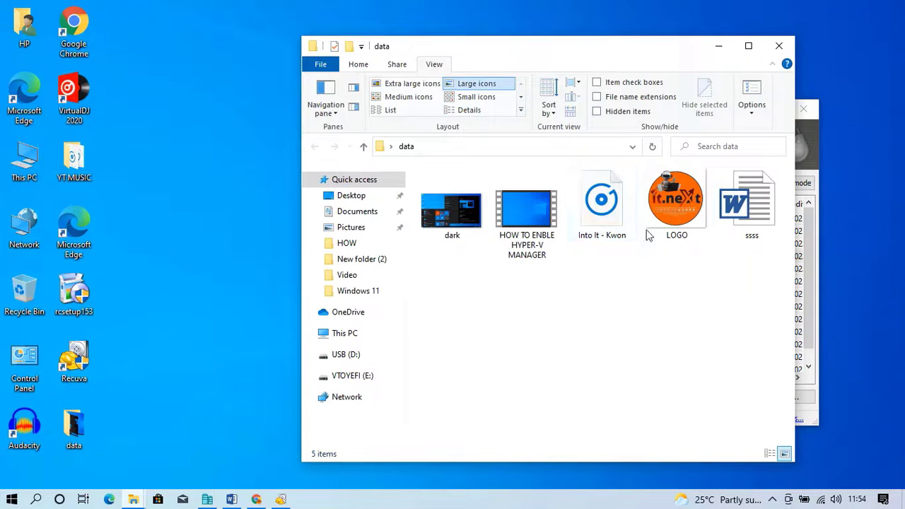
{"action": "left_click", "coordinate": [432, 113]}
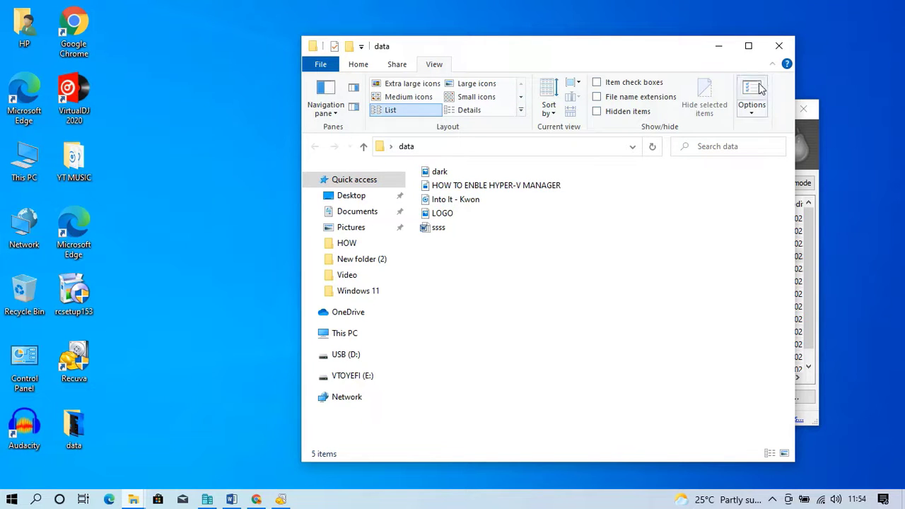
{"action": "left_click", "coordinate": [779, 46]}
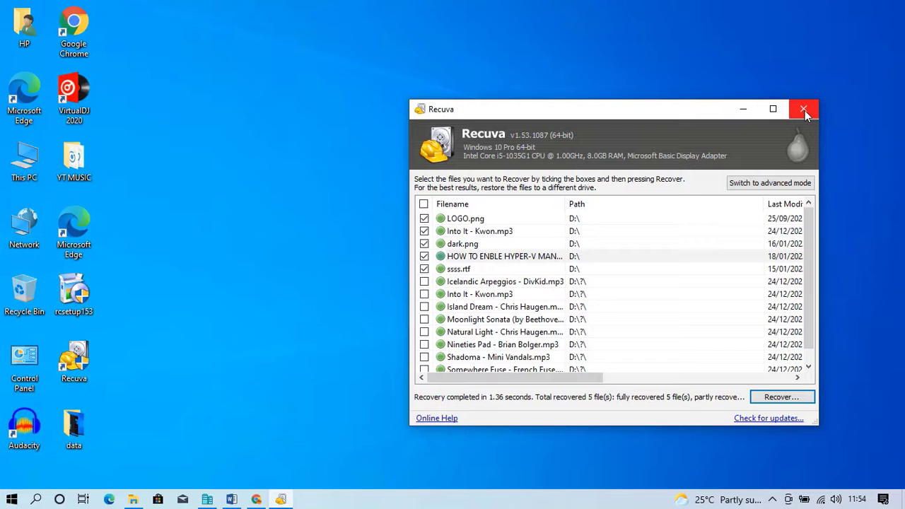